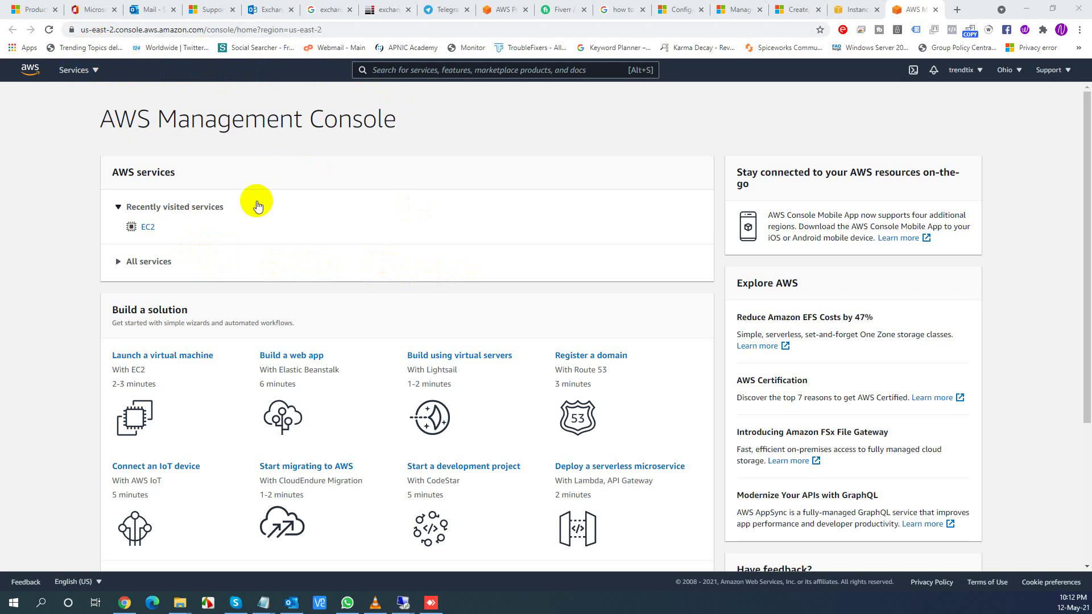
Open the EC2 dashboard from the Compute services.
{"action": "scroll", "coordinate": [220, 229], "scroll_direction": "down", "scroll_amount": 4}
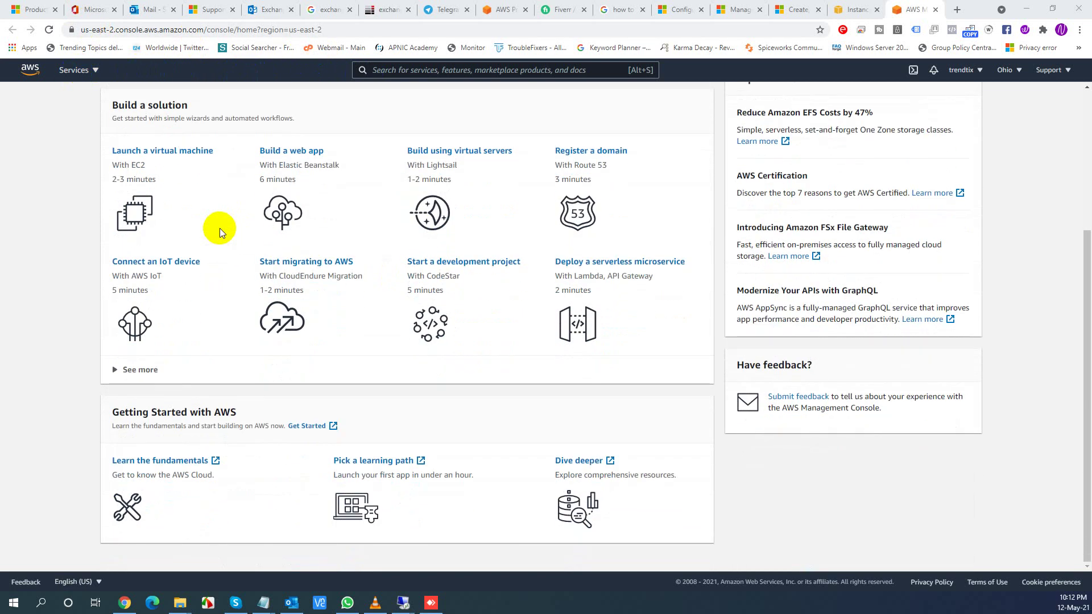
{"action": "scroll", "coordinate": [220, 228], "scroll_direction": "up", "scroll_amount": 4}
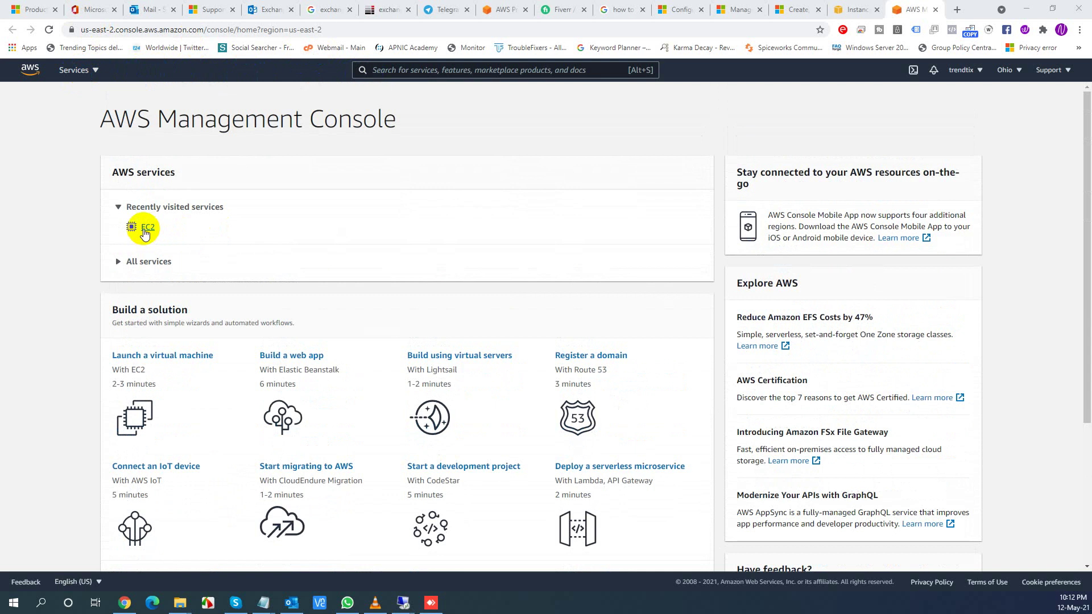
{"action": "left_click", "coordinate": [470, 72]}
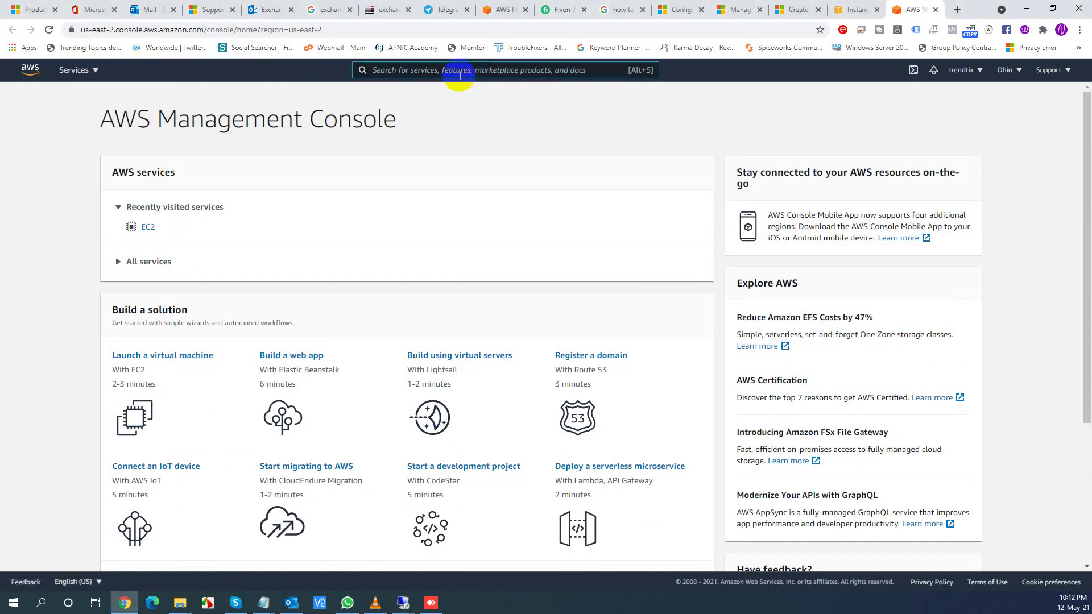
{"action": "left_click", "coordinate": [91, 70]}
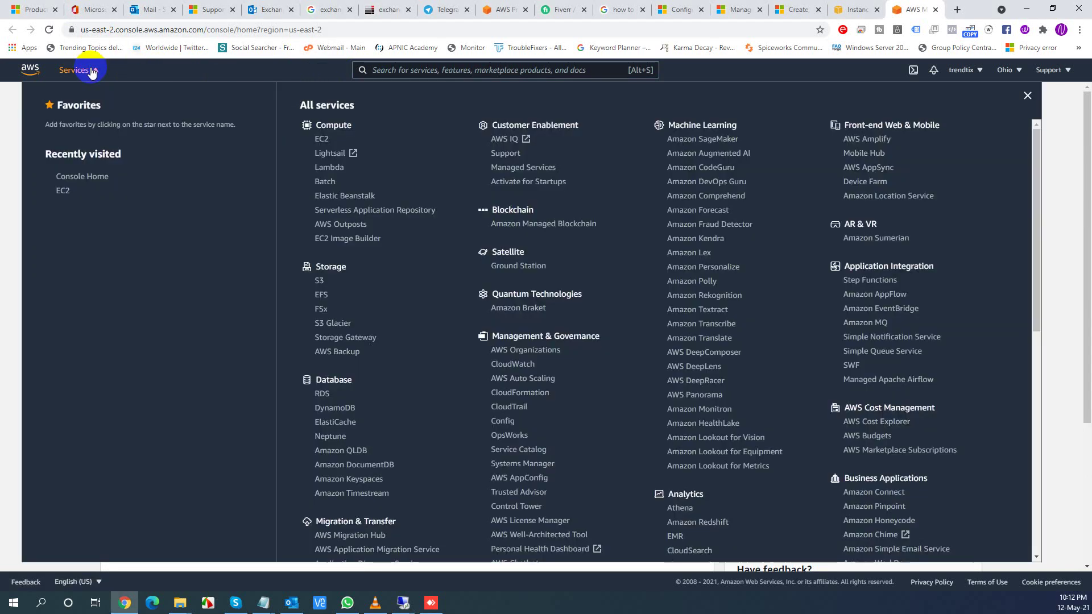
{"action": "left_click", "coordinate": [322, 140]}
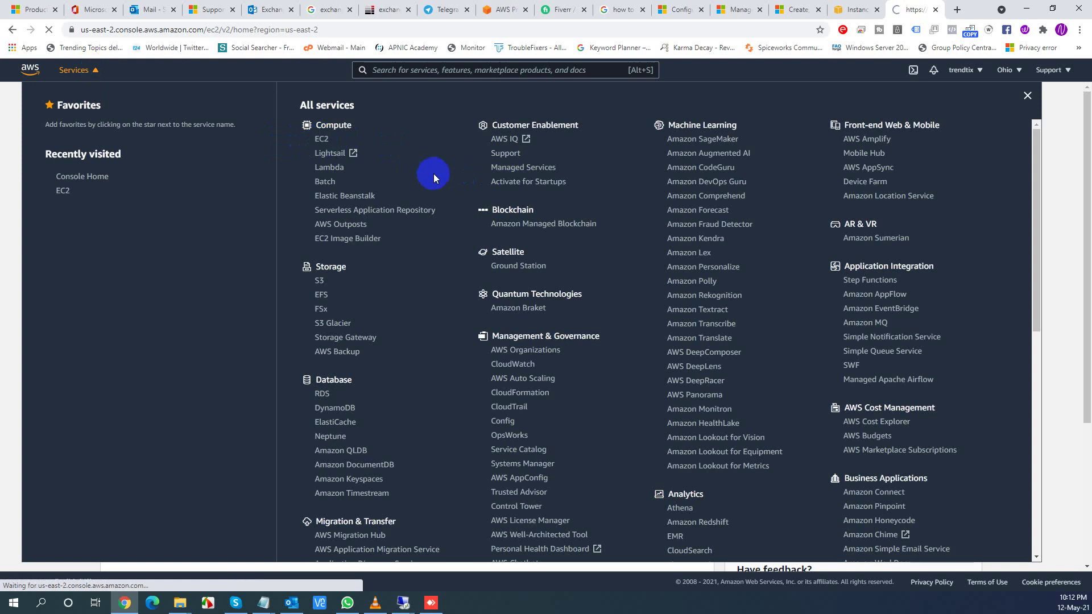
{"action": "left_click", "coordinate": [334, 142]}
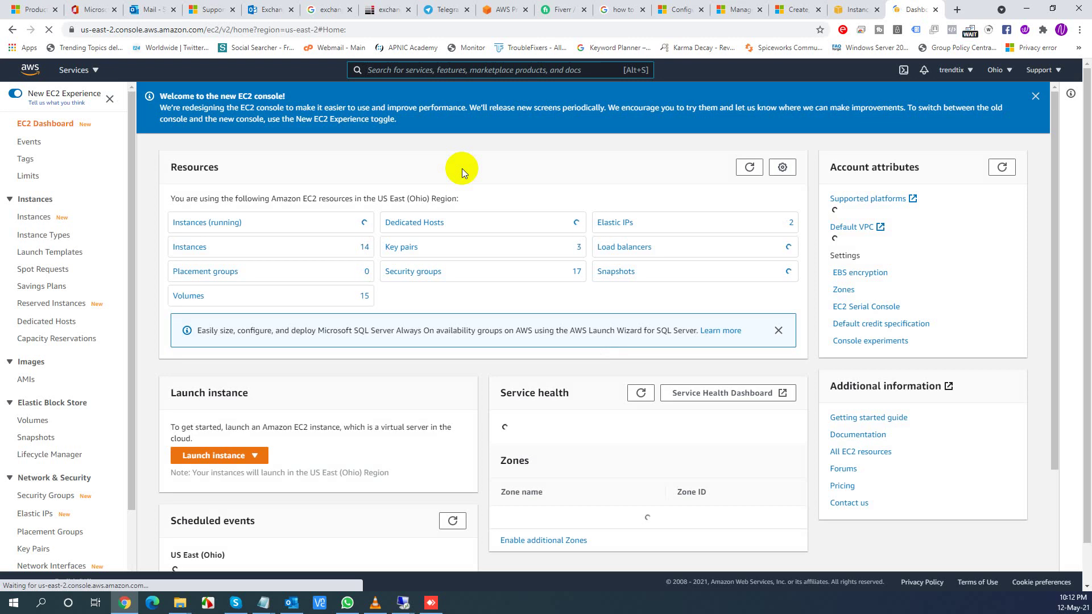
Go to the EC2 instances list and start the launch of a new instance.
{"action": "left_click", "coordinate": [40, 221]}
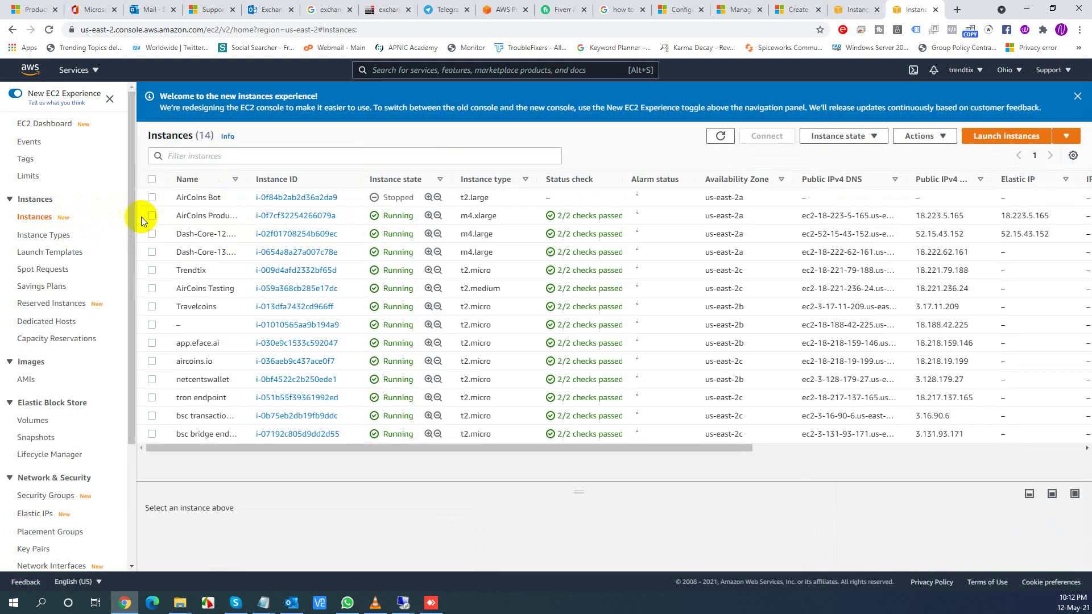
{"action": "left_click", "coordinate": [1020, 139]}
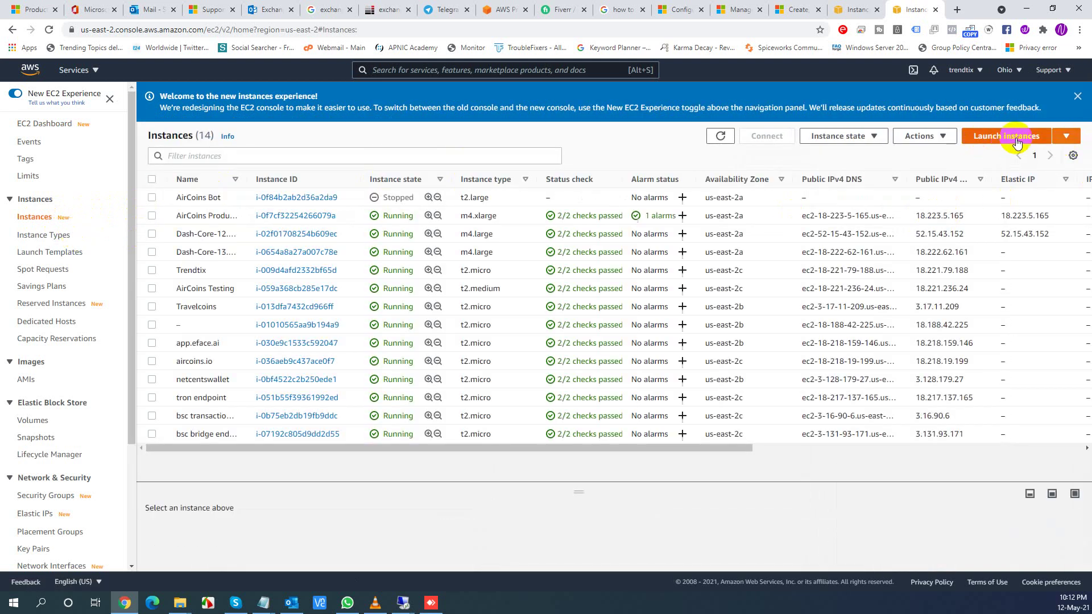
{"action": "left_click", "coordinate": [1009, 142]}
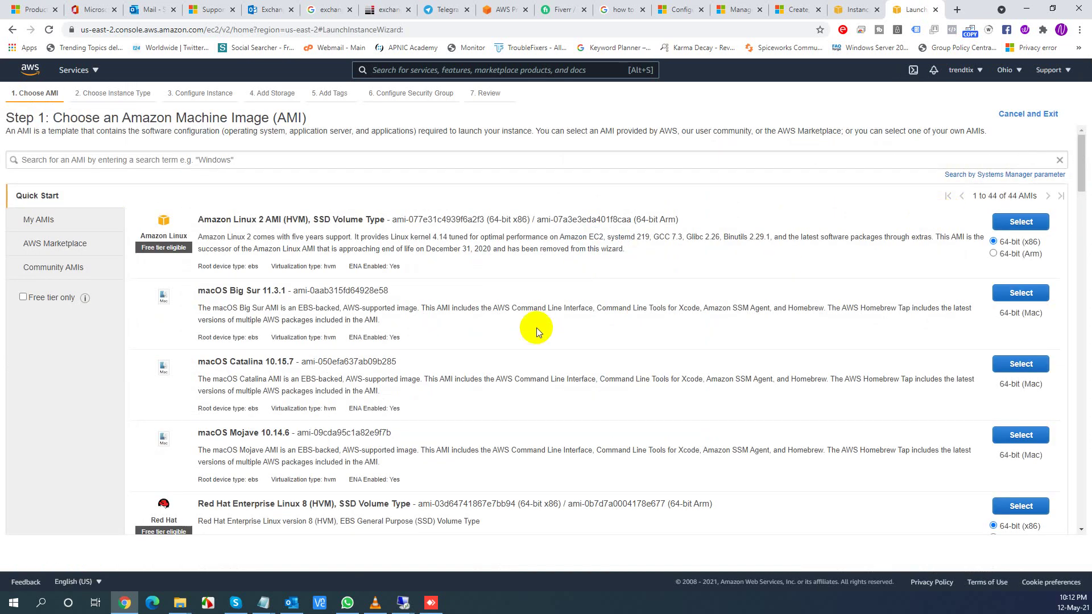
Choose the Microsoft Windows Server 2019 Base image for the new instance.
{"action": "scroll", "coordinate": [537, 328], "scroll_direction": "down", "scroll_amount": 9}
{"action": "scroll", "coordinate": [537, 327], "scroll_direction": "down", "scroll_amount": 1}
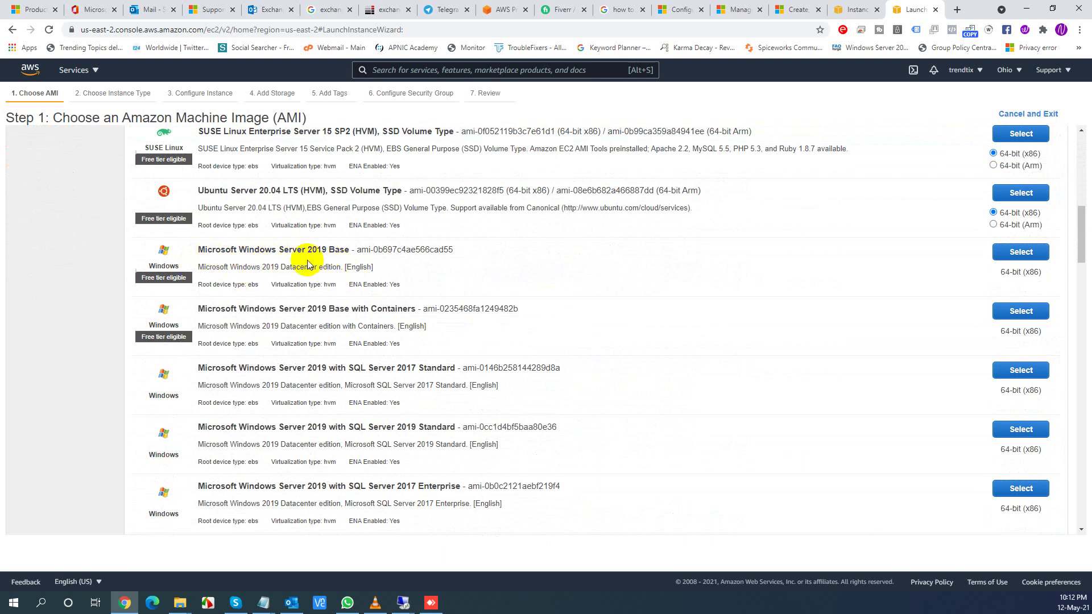
{"action": "left_click", "coordinate": [1021, 252]}
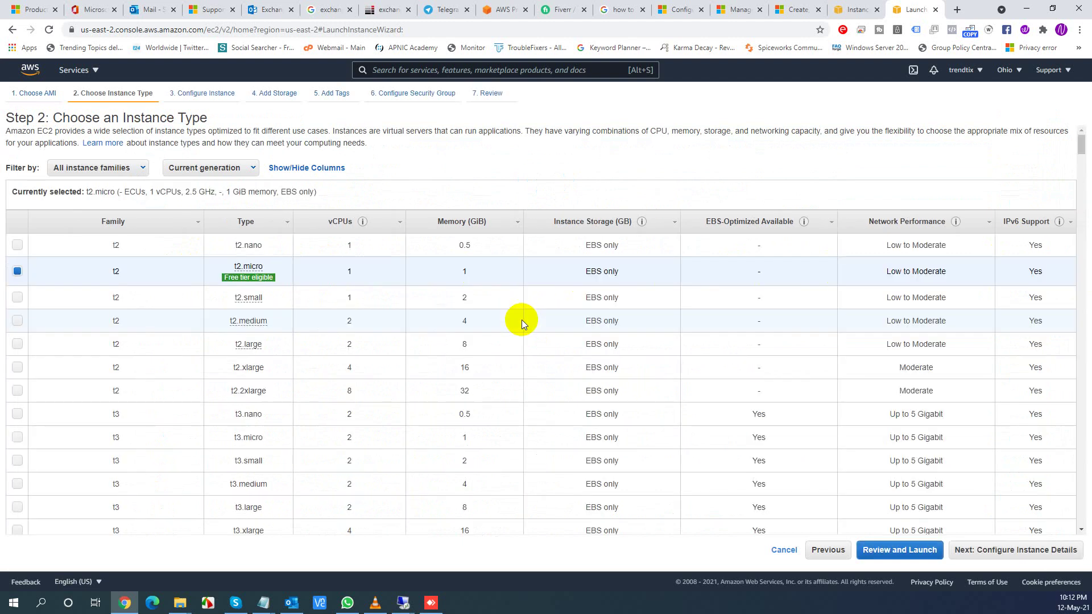
Choose the t2.xlarge instance type and continue to the instance details.
{"action": "scroll", "coordinate": [298, 381], "scroll_direction": "down", "scroll_amount": 2}
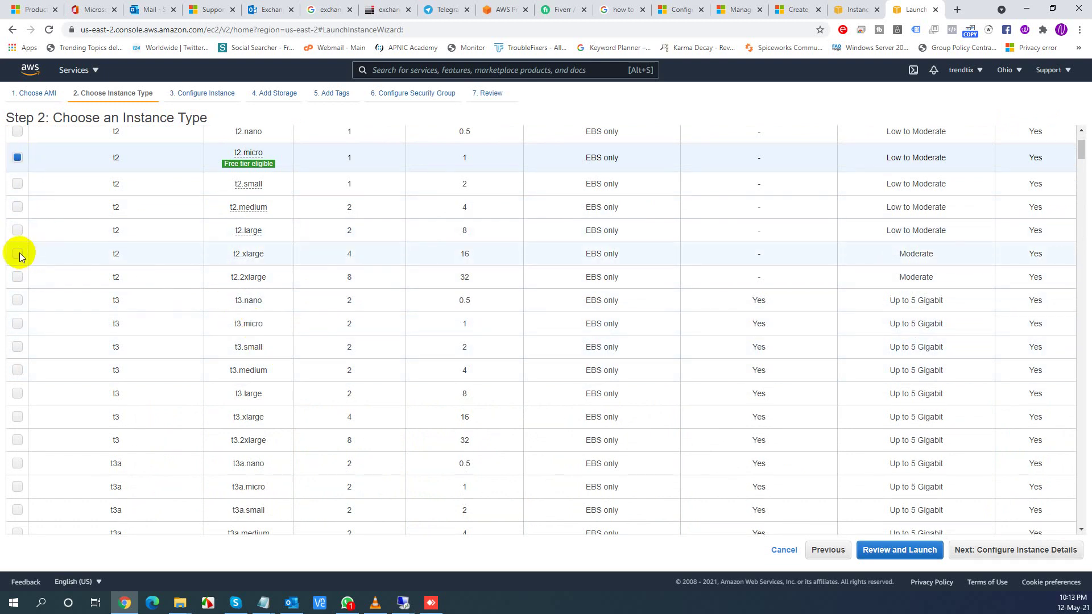
{"action": "left_click", "coordinate": [106, 262]}
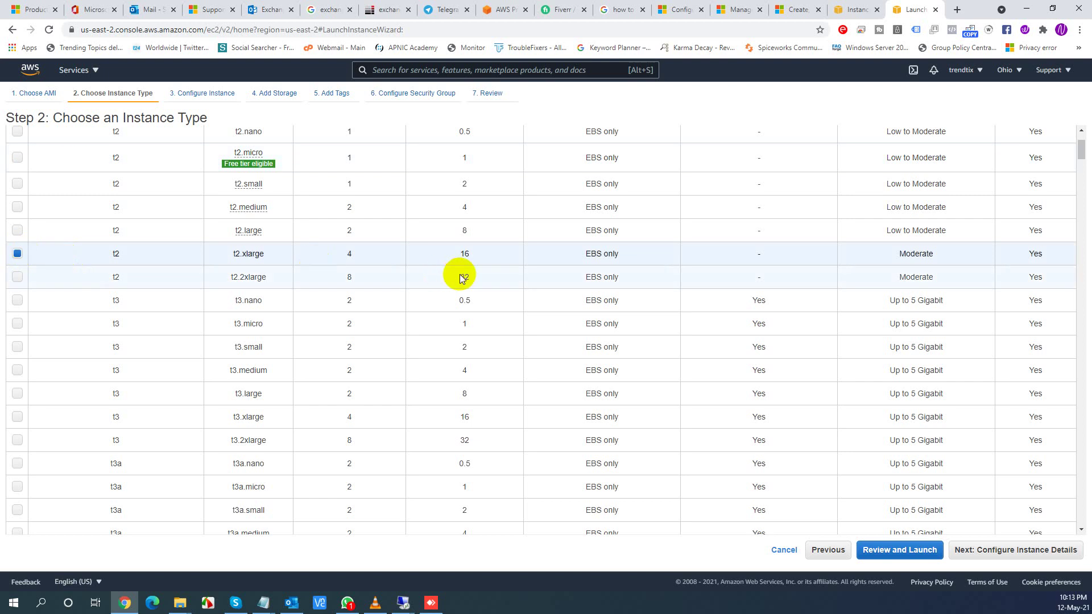
{"action": "scroll", "coordinate": [467, 255], "scroll_direction": "up", "scroll_amount": 2}
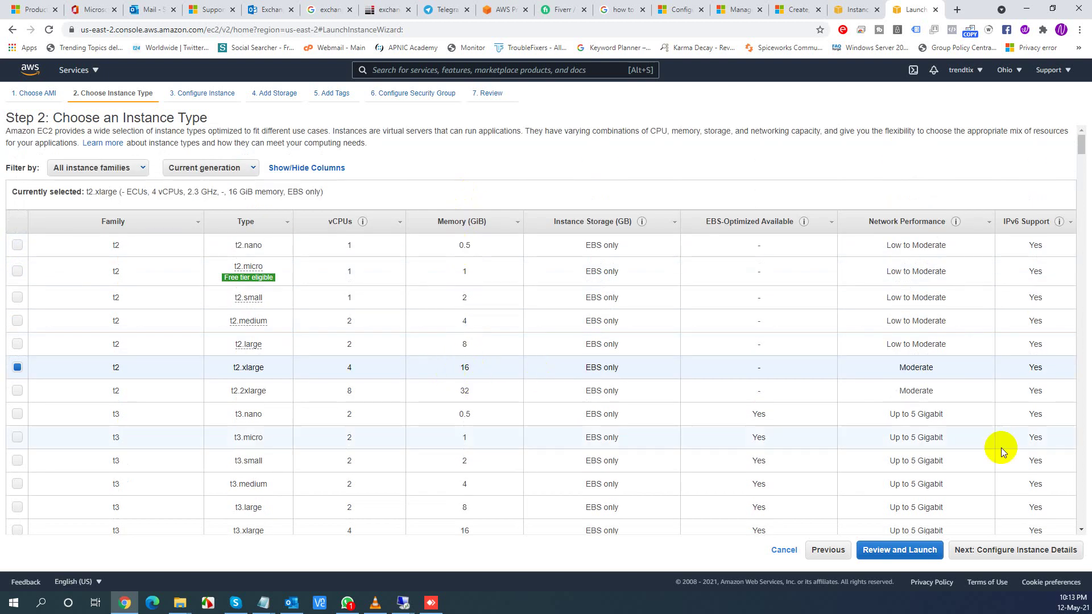
{"action": "left_click", "coordinate": [1019, 556]}
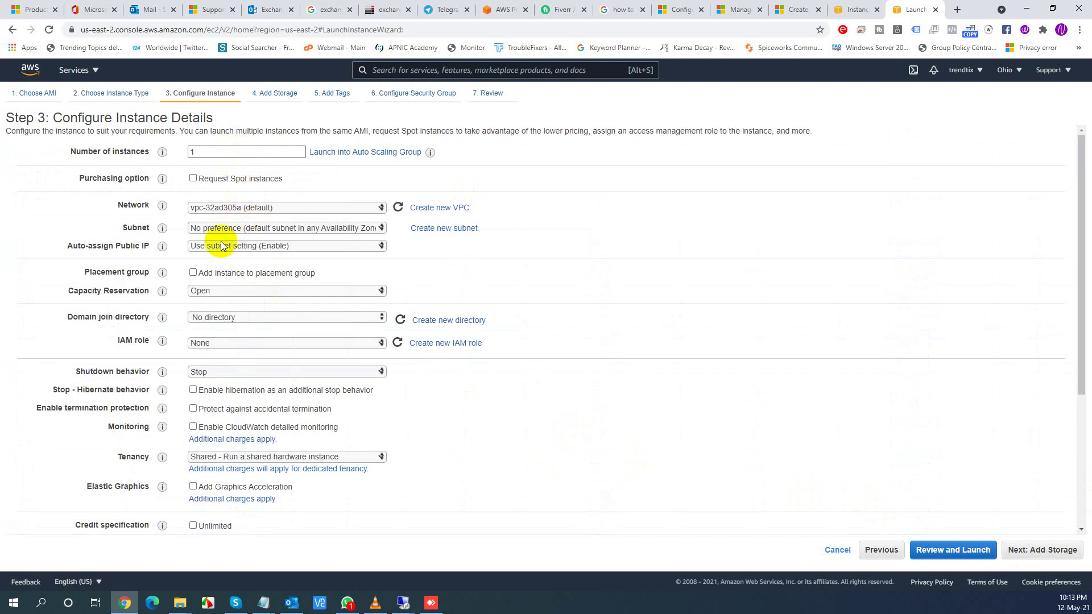
Set Auto-assign Public IP to Enable, leave the other instance details at their defaults, and continue to the storage settings.
{"action": "scroll", "coordinate": [265, 350], "scroll_direction": "down", "scroll_amount": 2}
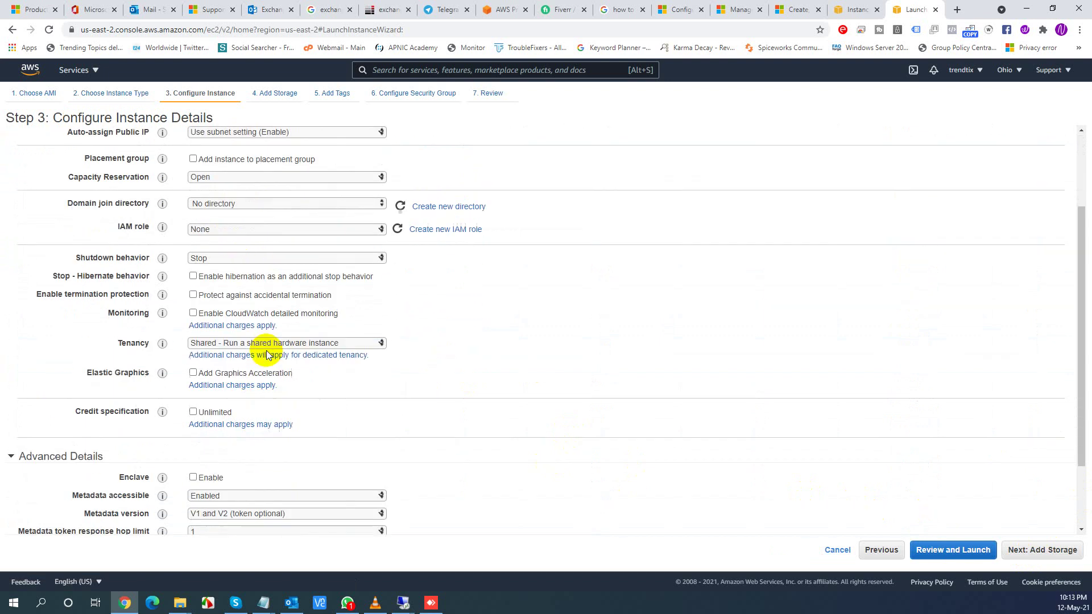
{"action": "scroll", "coordinate": [265, 350], "scroll_direction": "up", "scroll_amount": 2}
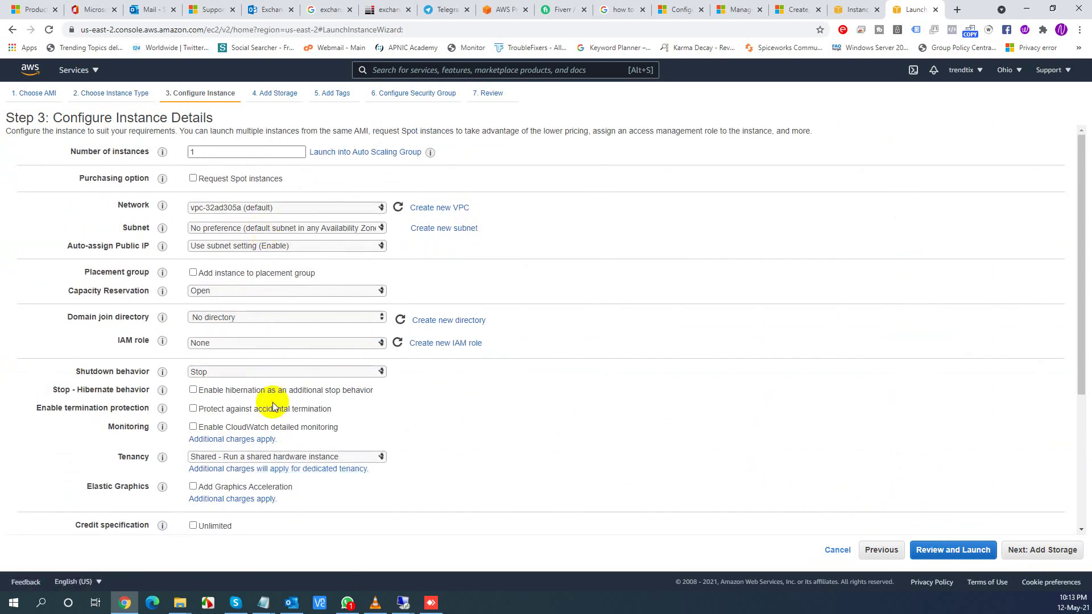
{"action": "left_click", "coordinate": [336, 241]}
{"action": "left_click", "coordinate": [259, 281]}
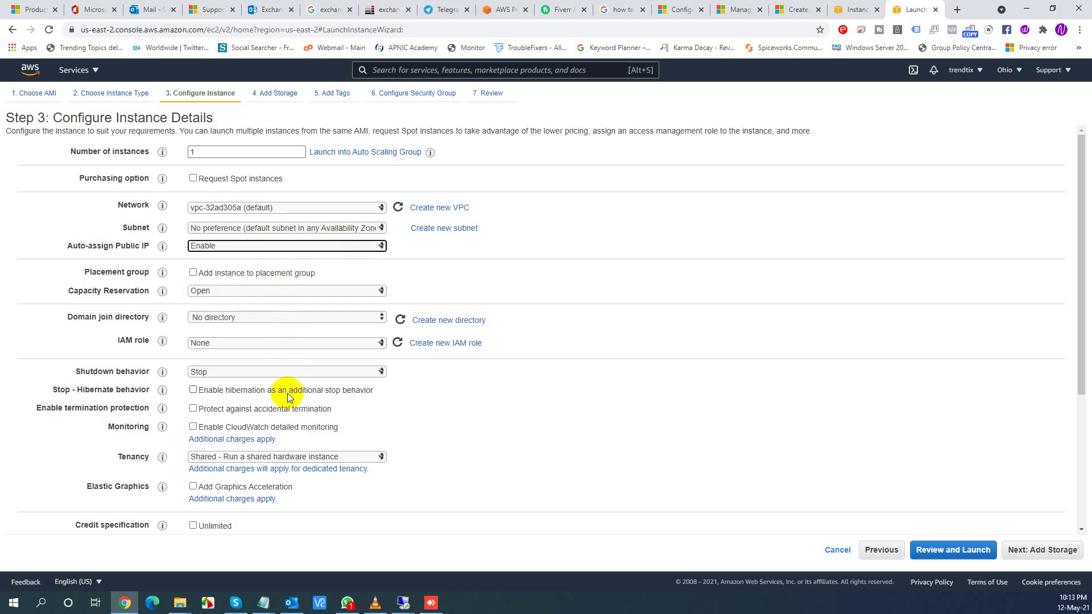
{"action": "scroll", "coordinate": [288, 393], "scroll_direction": "down", "scroll_amount": 2}
{"action": "scroll", "coordinate": [288, 394], "scroll_direction": "down", "scroll_amount": 2}
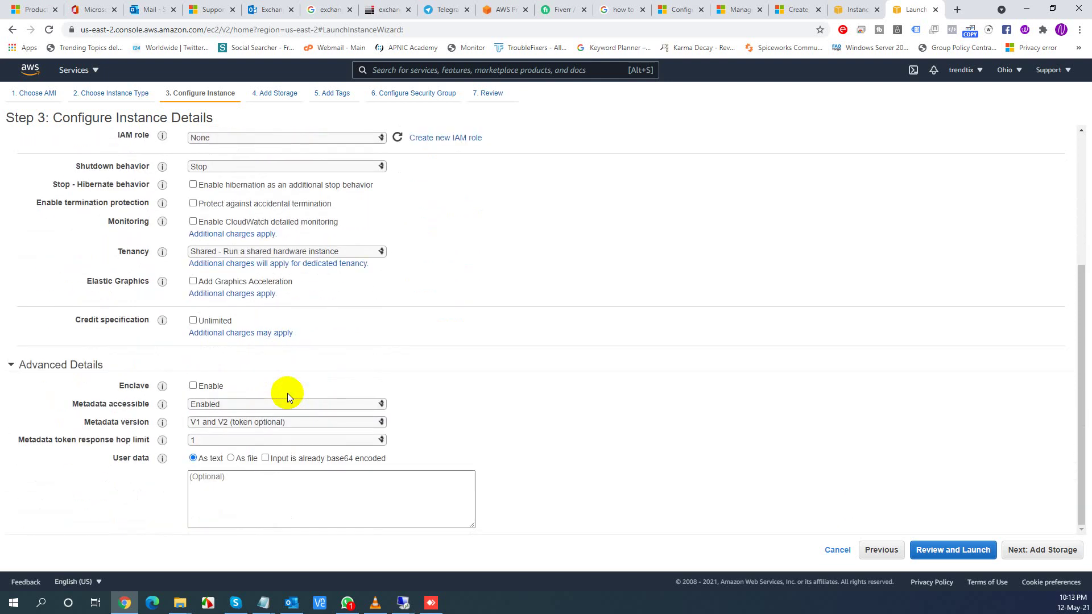
{"action": "scroll", "coordinate": [288, 394], "scroll_direction": "up", "scroll_amount": 2}
{"action": "scroll", "coordinate": [288, 396], "scroll_direction": "down", "scroll_amount": 2}
{"action": "left_click", "coordinate": [1028, 556]}
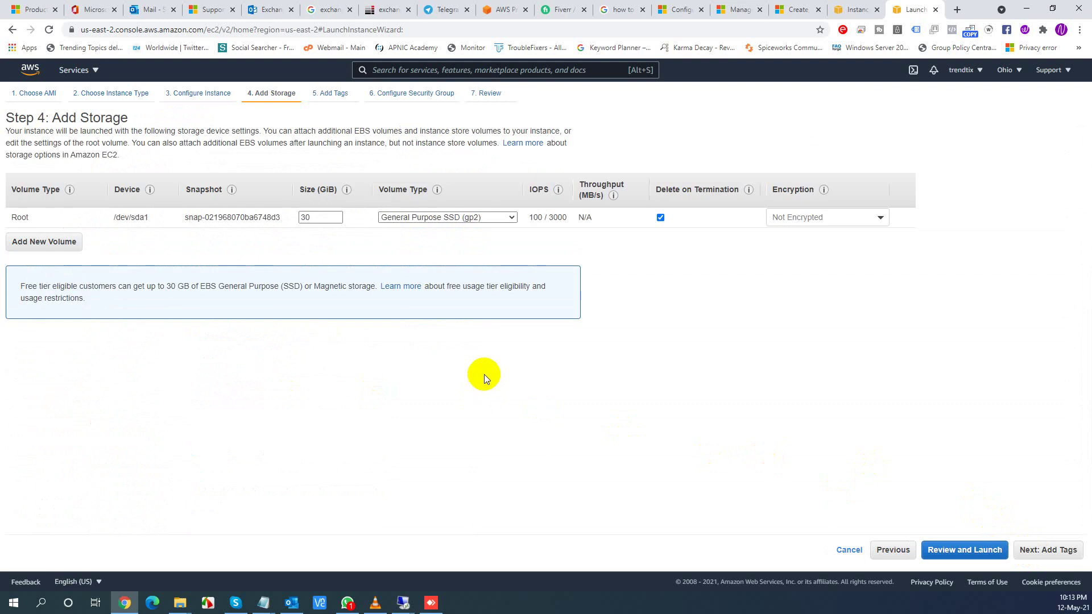
Set the root volume's size to 200 GiB and add a second EBS volume of 300 GiB.
{"action": "double_click", "coordinate": [319, 218]}
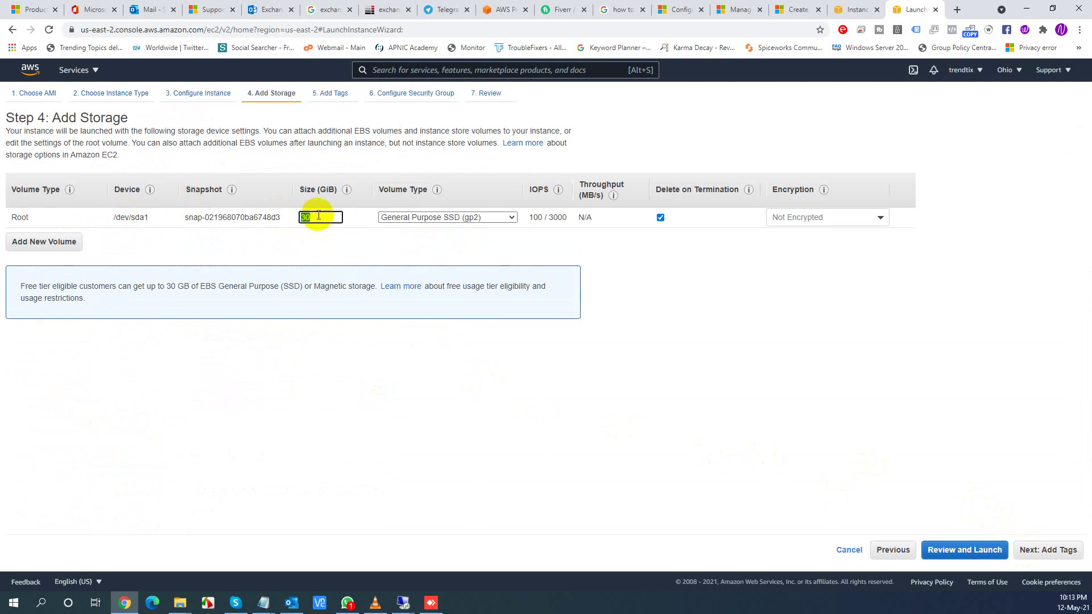
{"action": "left_click", "coordinate": [330, 214]}
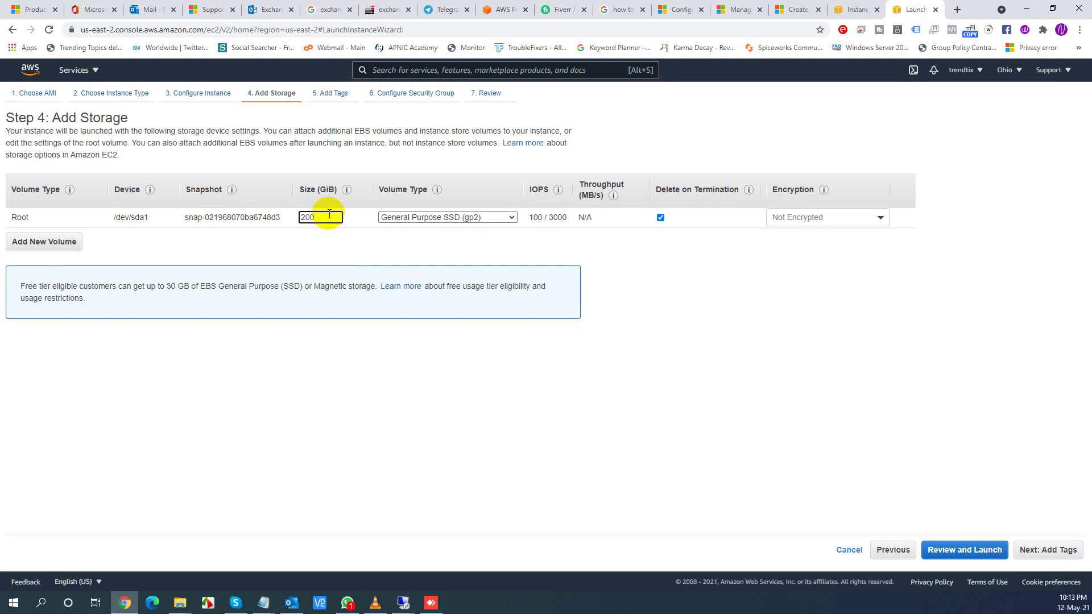
{"action": "left_click", "coordinate": [57, 243]}
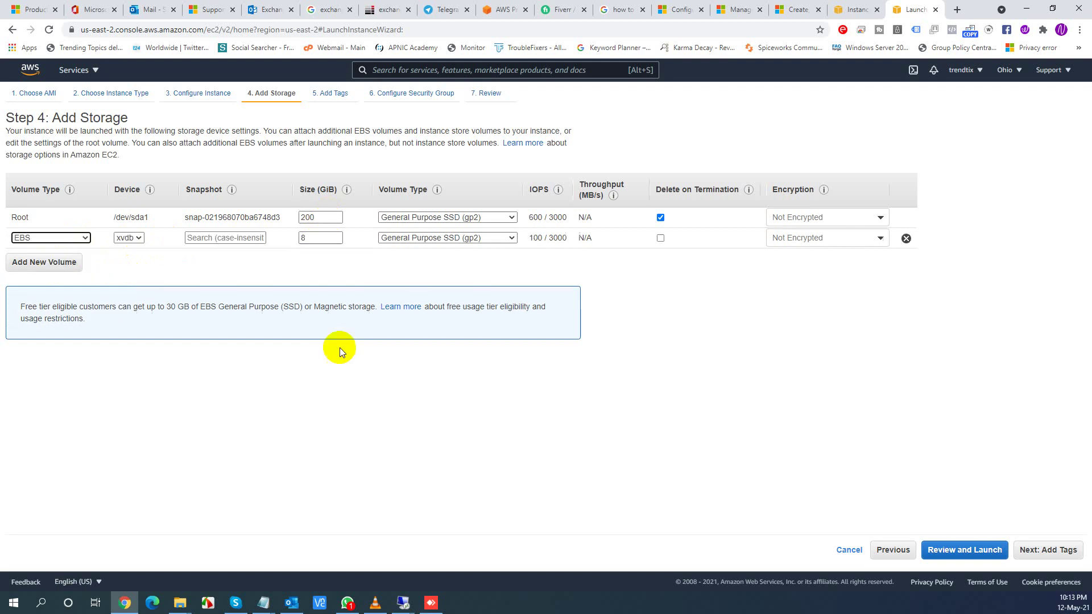
{"action": "double_click", "coordinate": [330, 240]}
{"action": "type", "text": "3"}
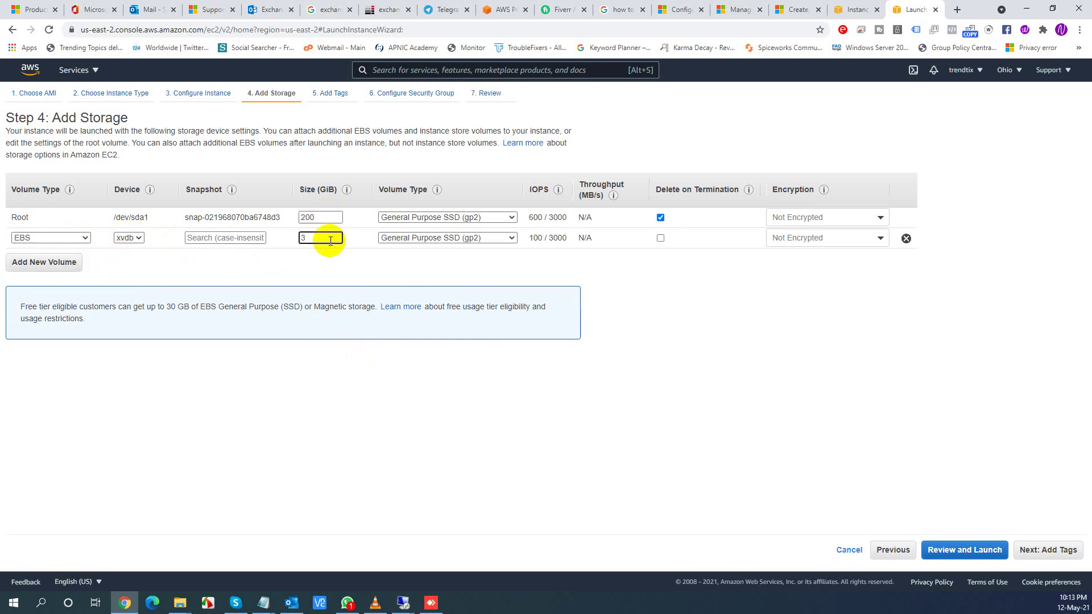
{"action": "type", "text": "00"}
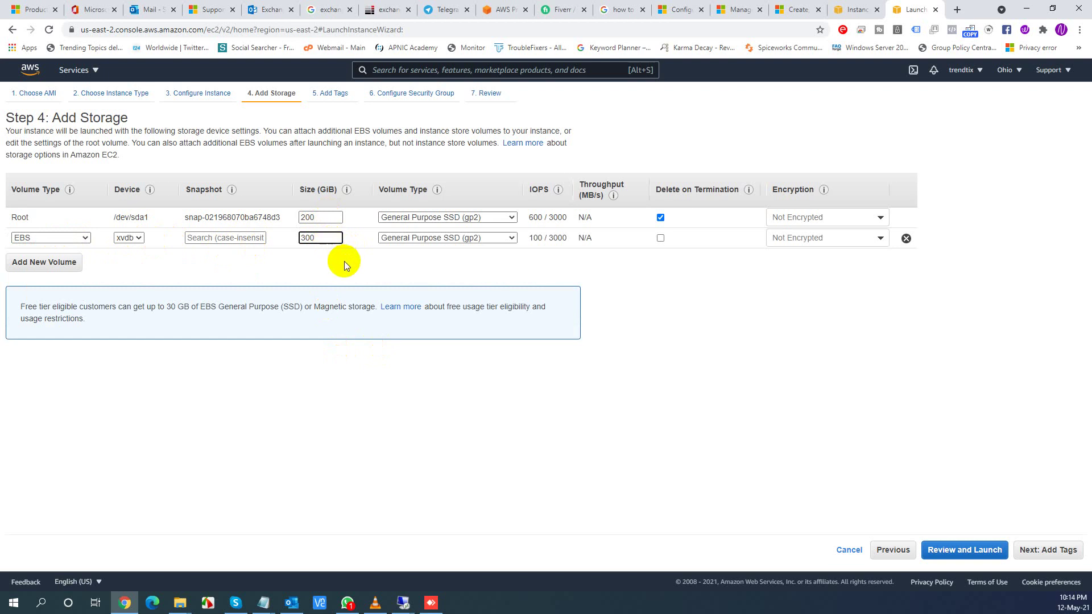
{"action": "left_click", "coordinate": [986, 485]}
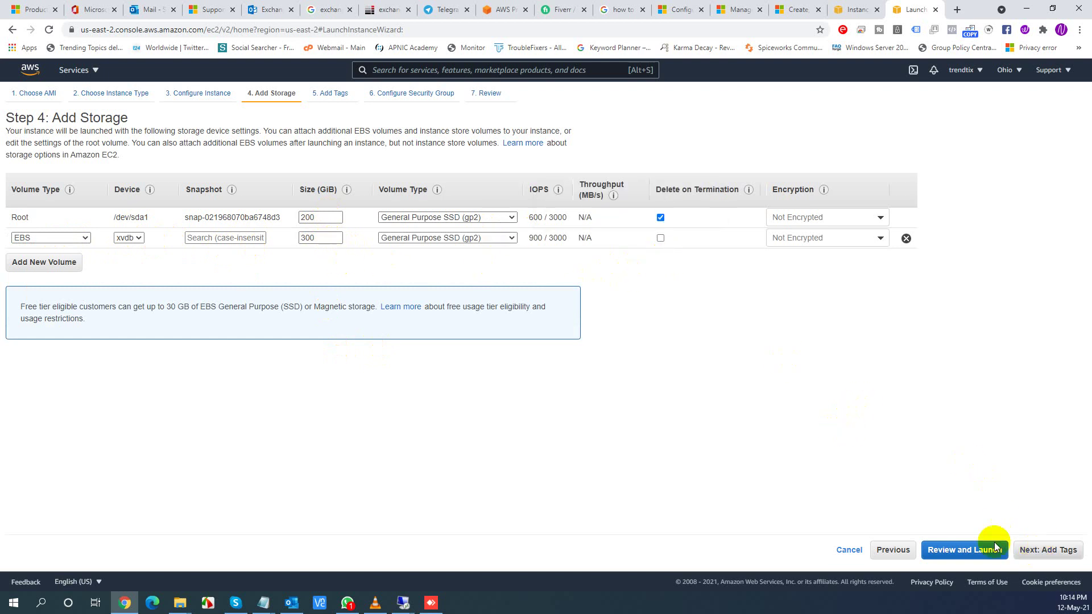
Continue without adding tags, keep the new security group with its default RDP rule, and proceed to the launch review.
{"action": "left_click", "coordinate": [1048, 550]}
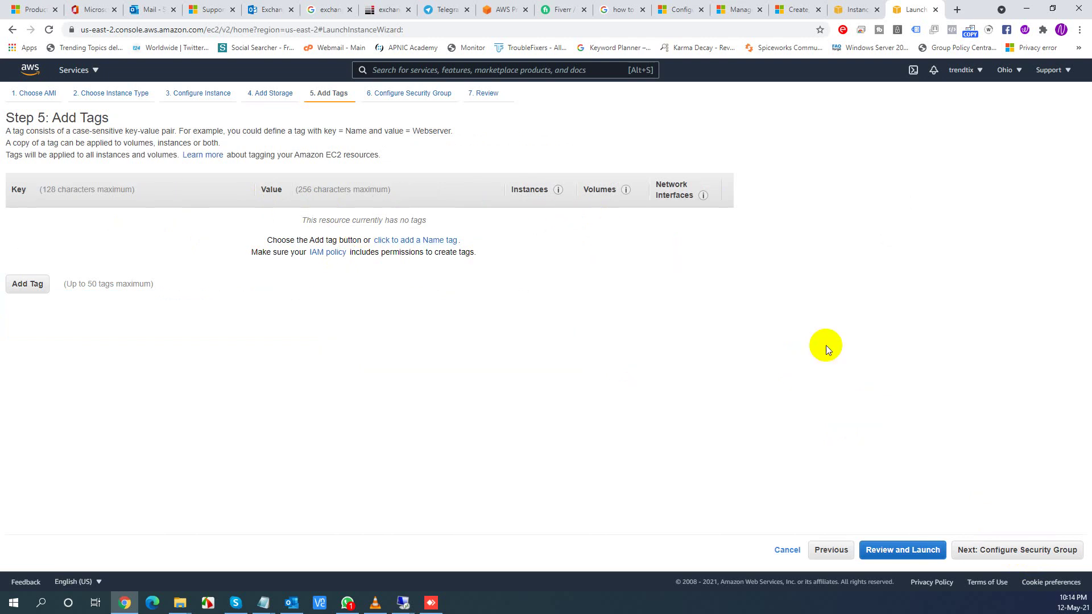
{"action": "left_click", "coordinate": [1005, 559]}
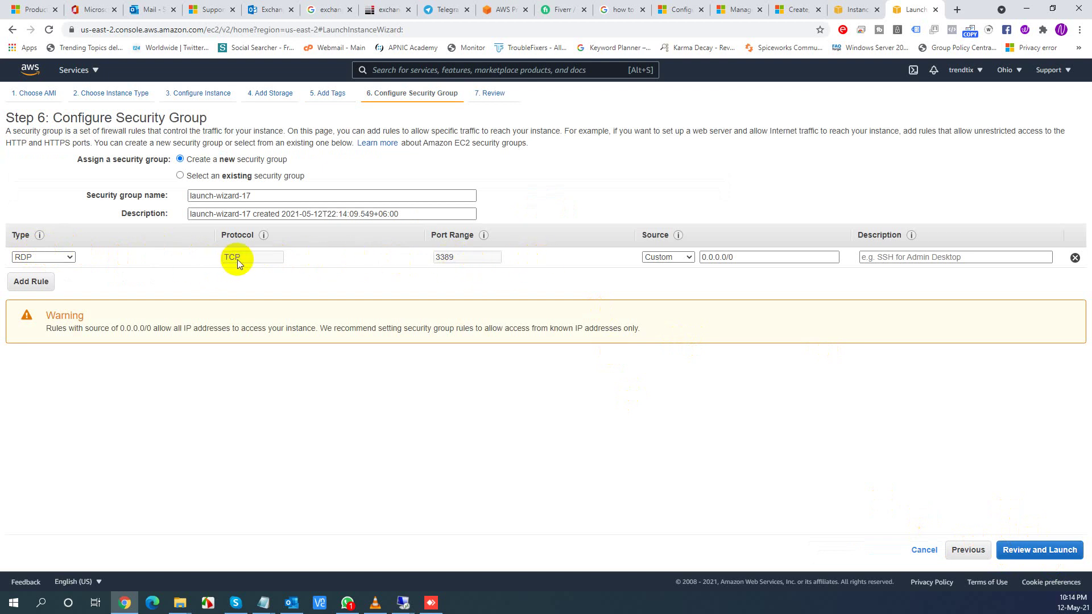
{"action": "left_click", "coordinate": [1033, 552]}
Review the launch summary, expanding the instance details and storage sections to check their settings.
{"action": "scroll", "coordinate": [451, 420], "scroll_direction": "down", "scroll_amount": 2}
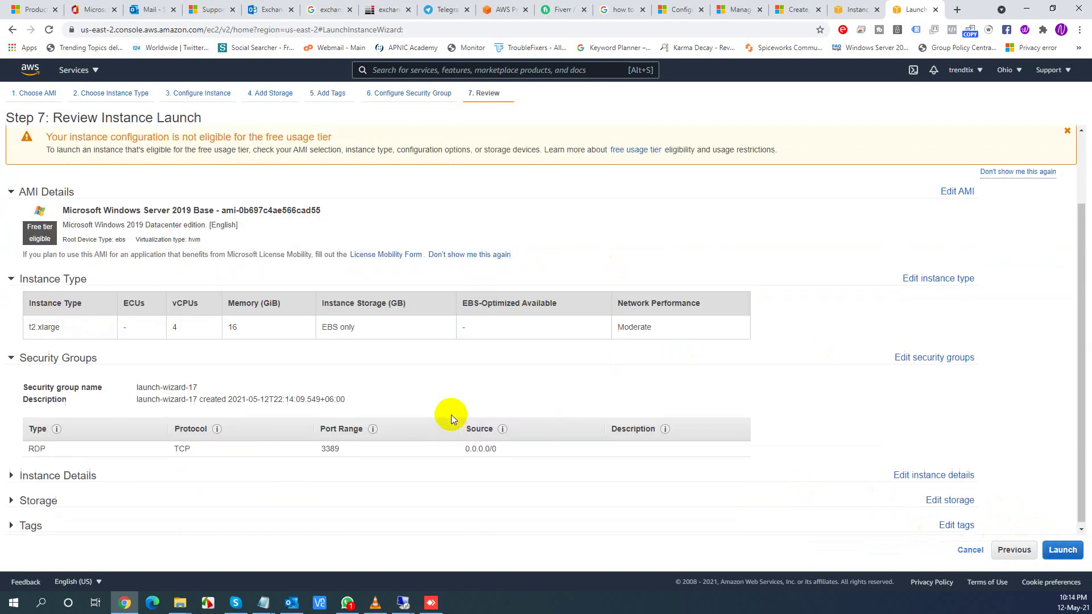
{"action": "left_click", "coordinate": [11, 476]}
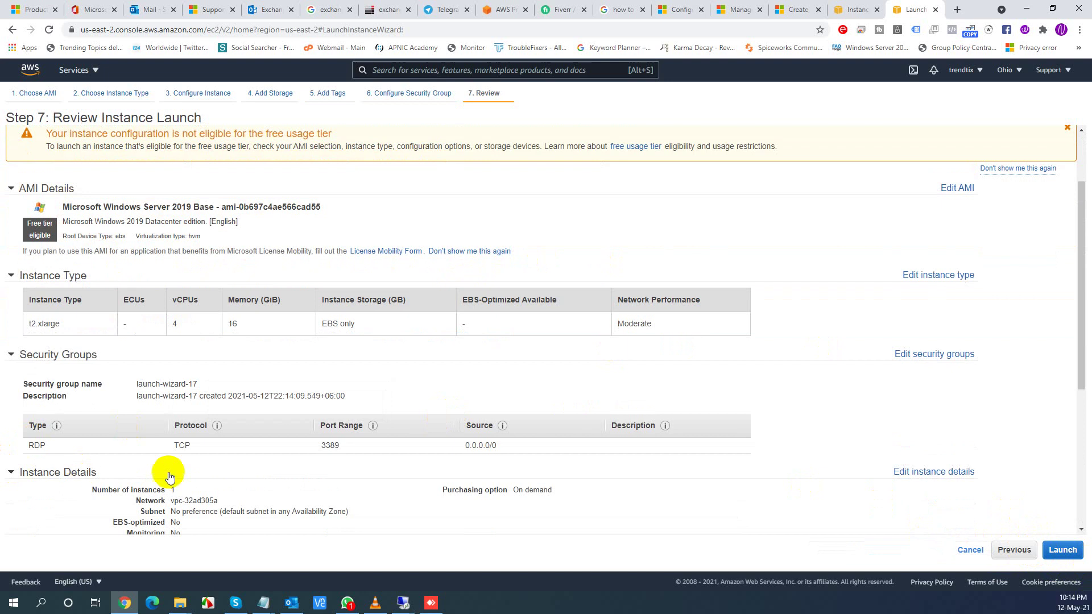
{"action": "scroll", "coordinate": [170, 476], "scroll_direction": "down", "scroll_amount": 5}
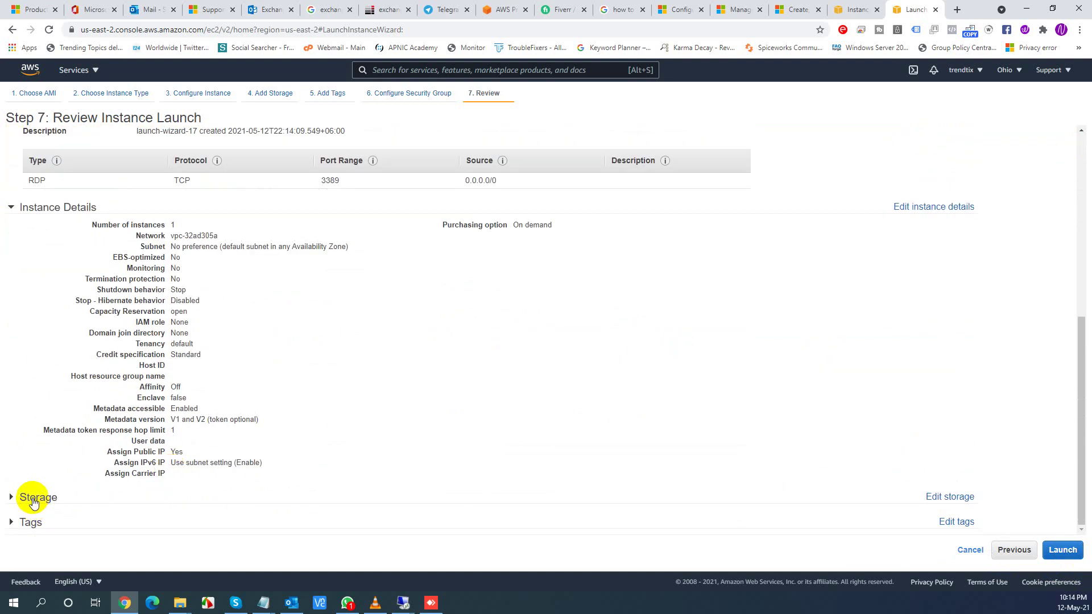
{"action": "left_click", "coordinate": [33, 499]}
{"action": "scroll", "coordinate": [170, 486], "scroll_direction": "down", "scroll_amount": 2}
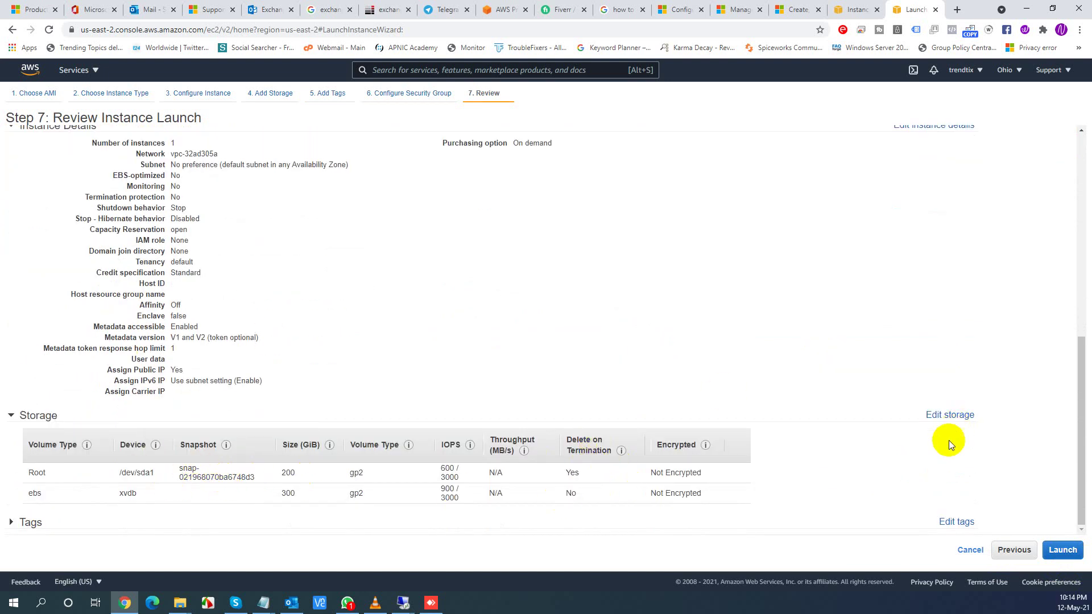
{"action": "scroll", "coordinate": [760, 490], "scroll_direction": "up", "scroll_amount": 6}
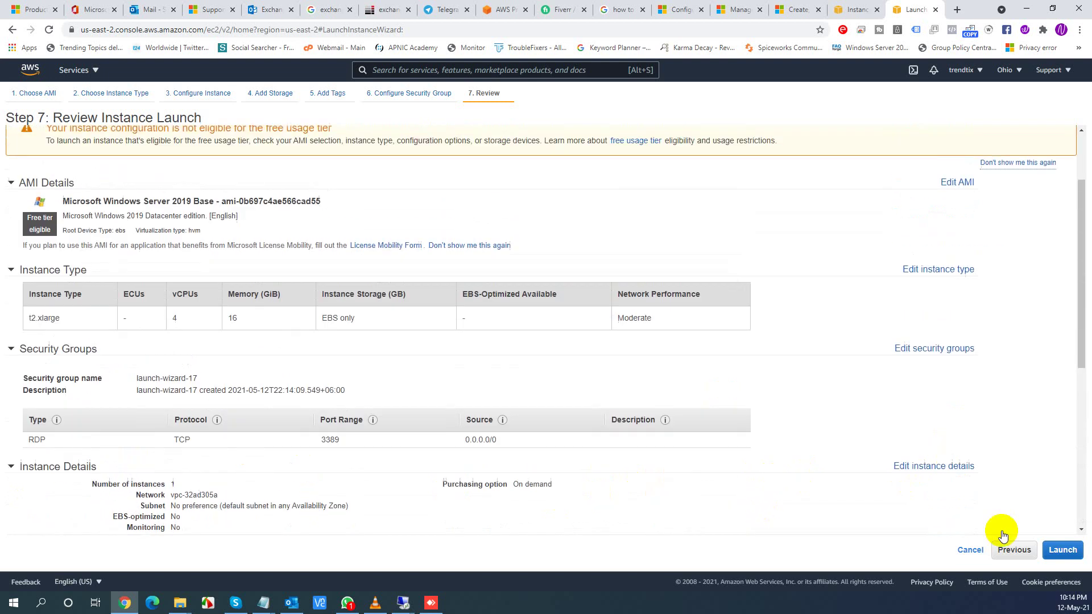
Start the launch from the review page and choose to proceed without a key pair.
{"action": "left_click", "coordinate": [1063, 550]}
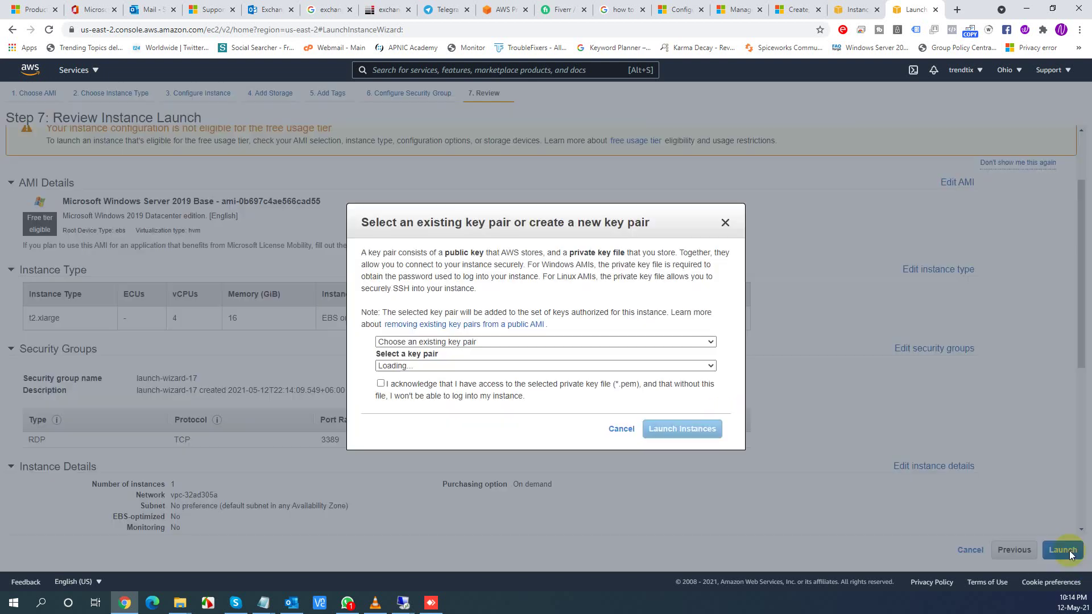
{"action": "left_click", "coordinate": [500, 341]}
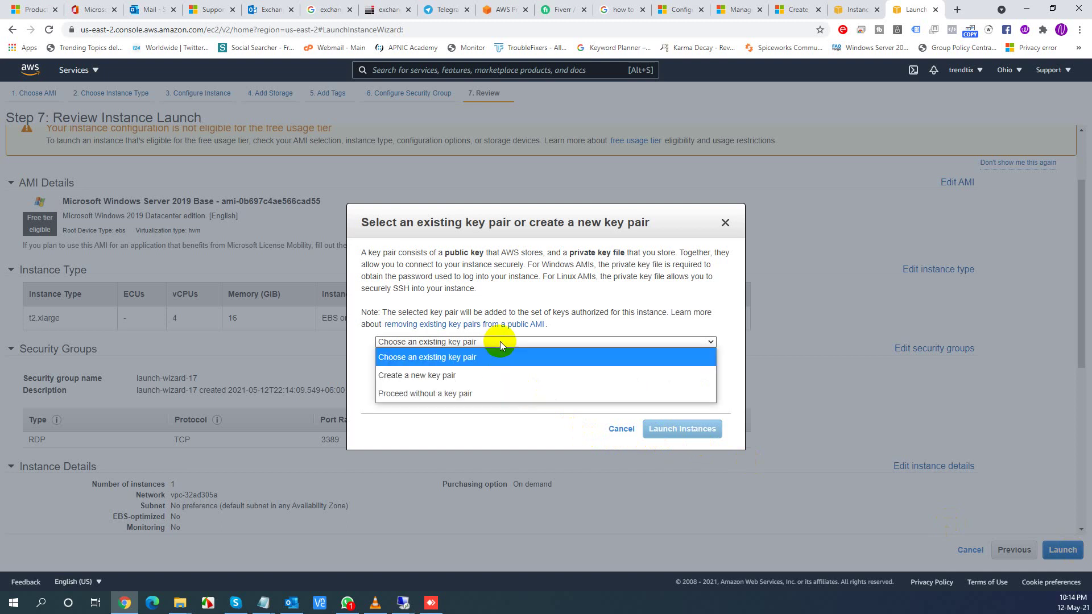
{"action": "left_click", "coordinate": [500, 341]}
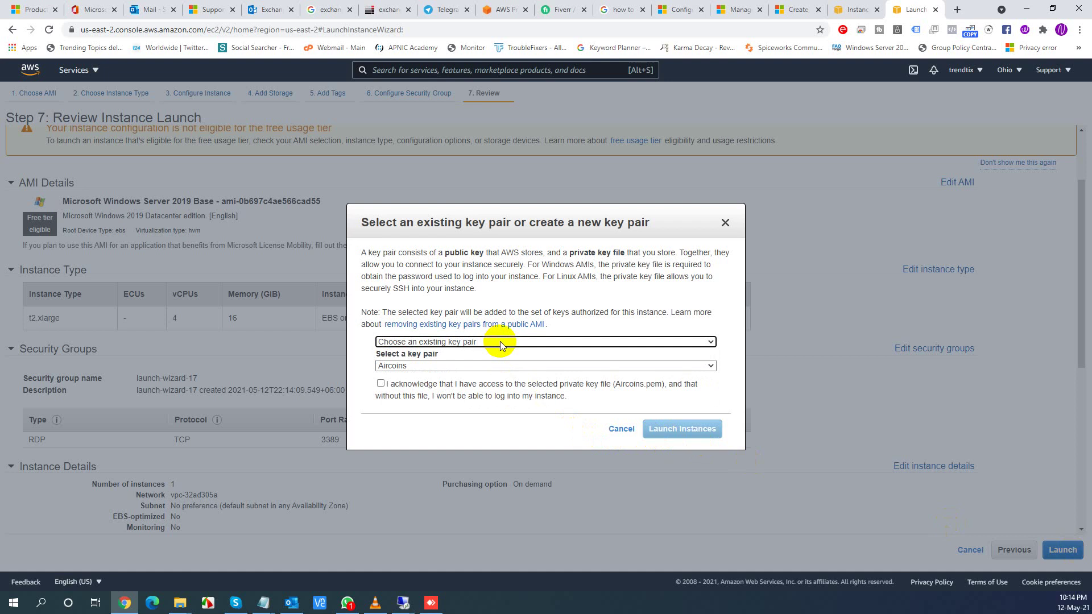
{"action": "left_click", "coordinate": [500, 342]}
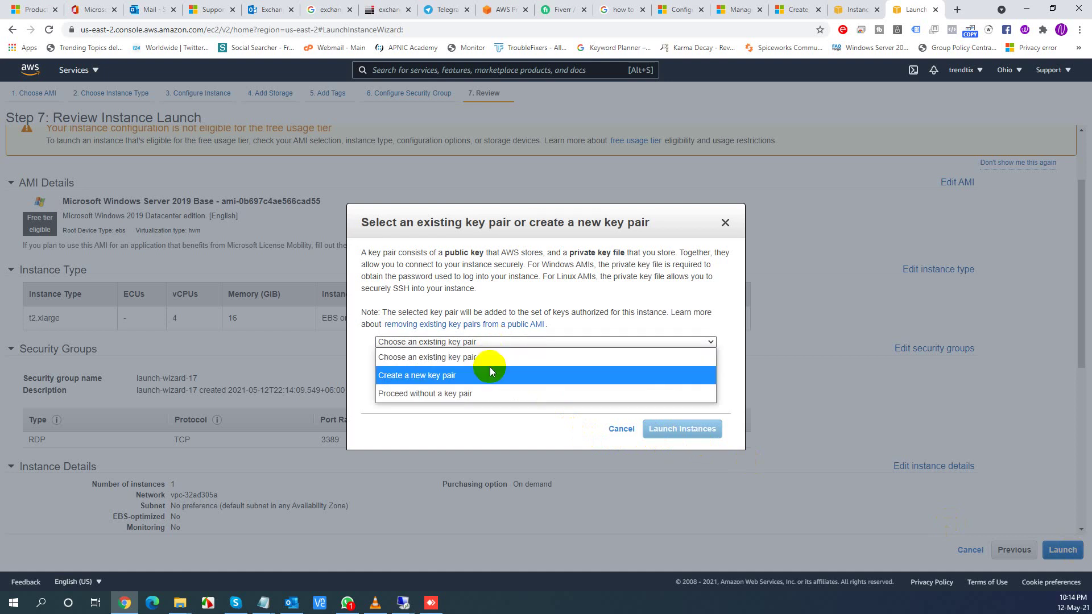
{"action": "left_click", "coordinate": [475, 394]}
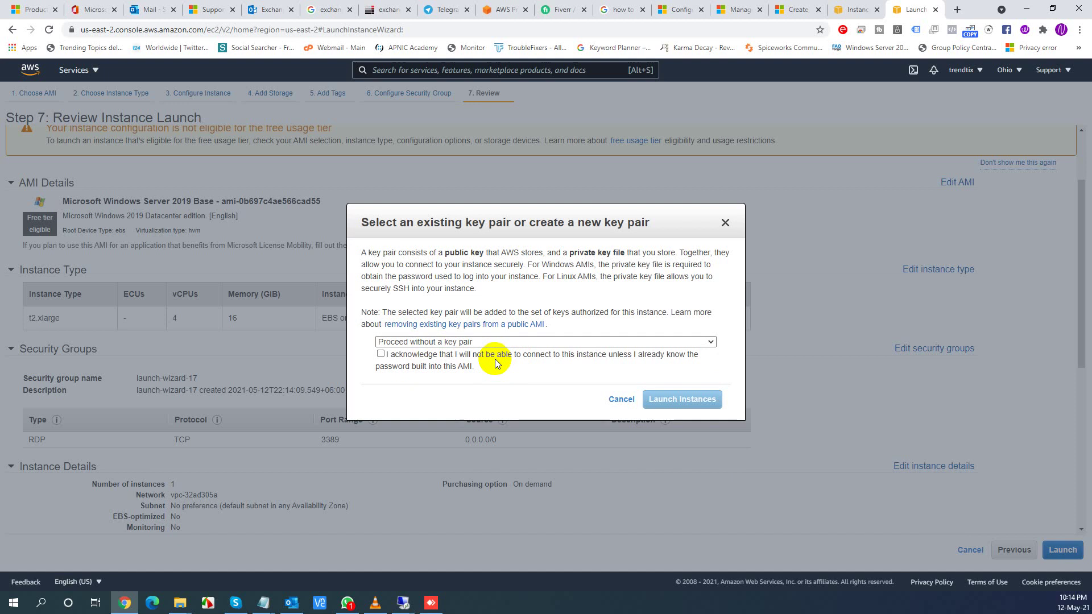
Launch the instance with the missing-key-pair acknowledgement accepted, and open the instances list.
{"action": "left_click", "coordinate": [429, 360]}
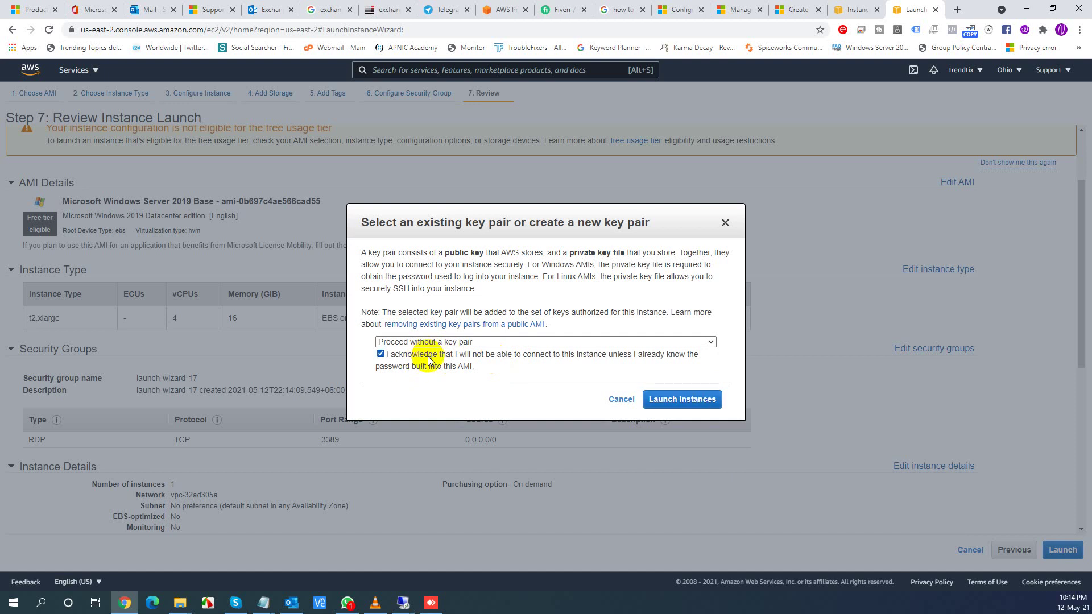
{"action": "left_click", "coordinate": [708, 402]}
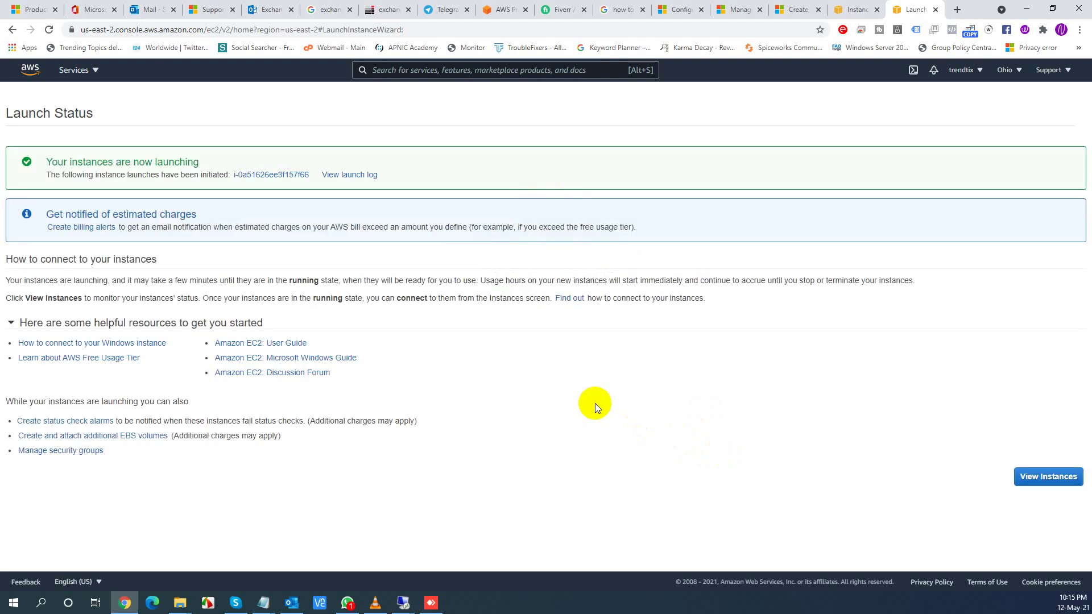
{"action": "left_click", "coordinate": [1053, 476]}
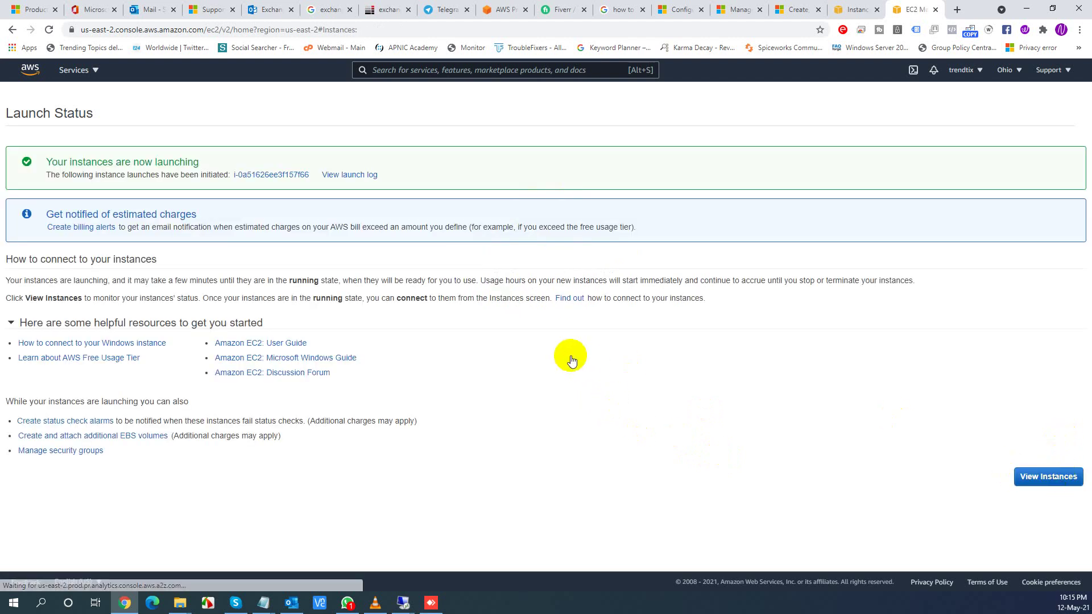